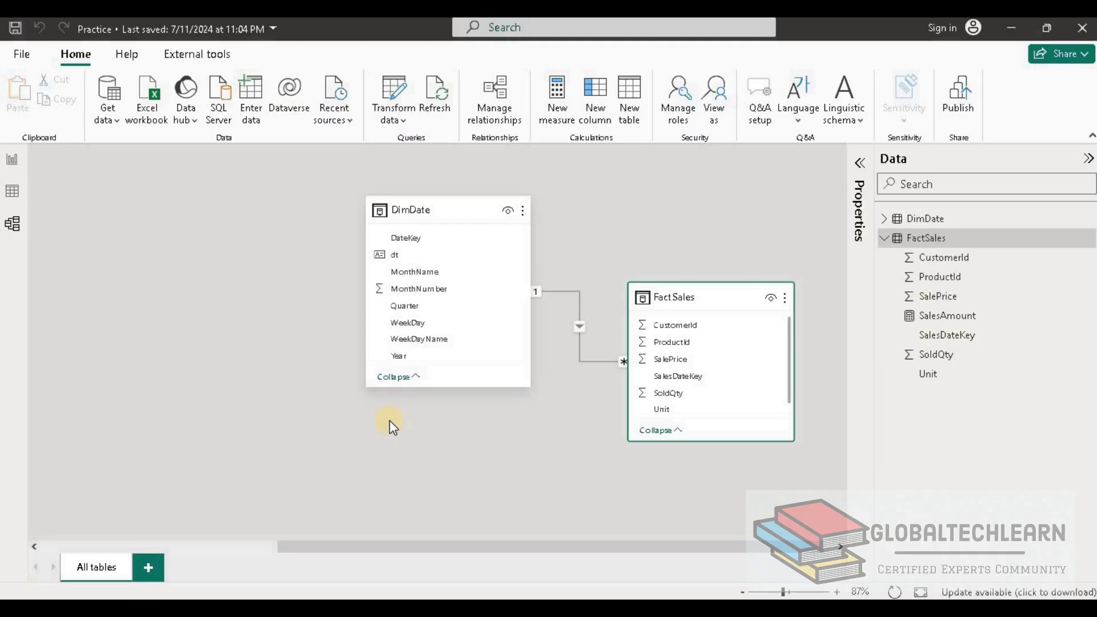
Mark the DimDate table as the model's date table, choosing dt as its Date column.
left_click(440, 209)
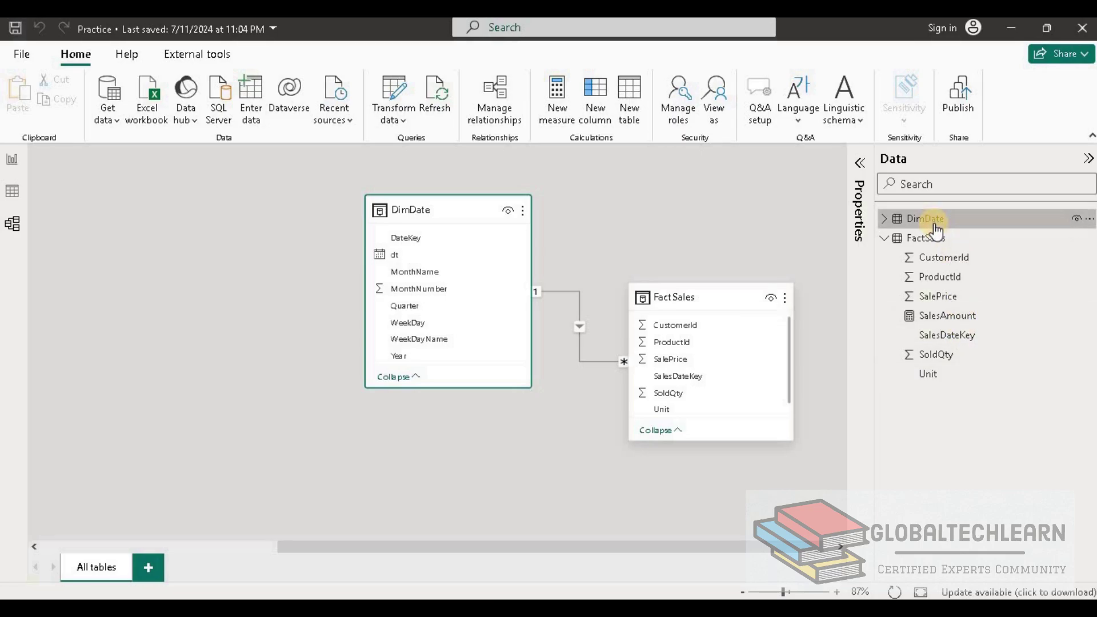
left_click(882, 219)
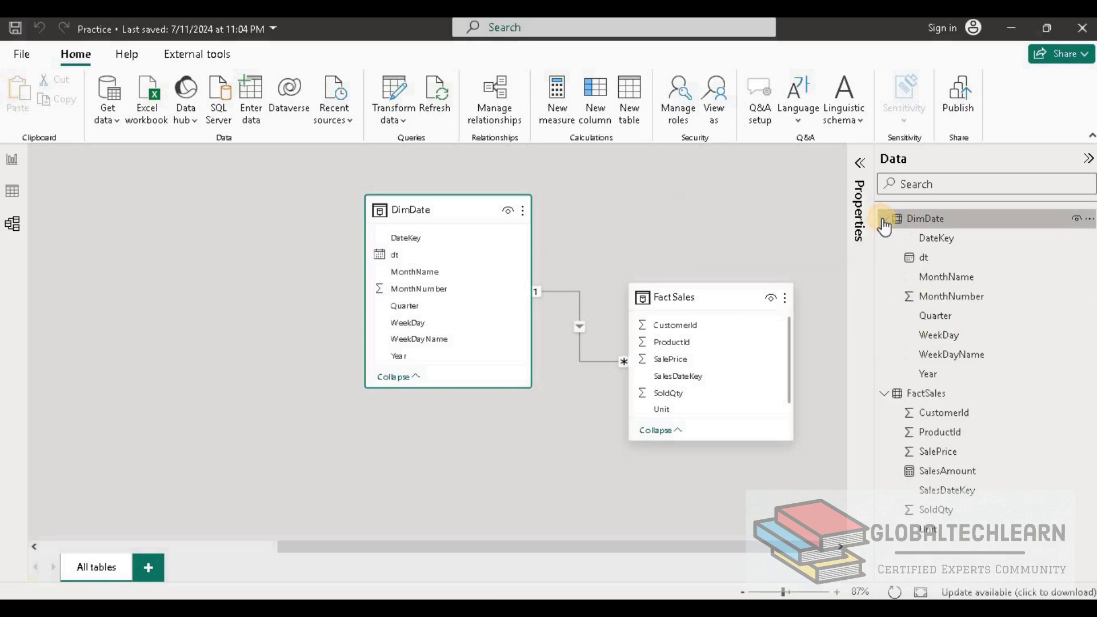
right_click(937, 221)
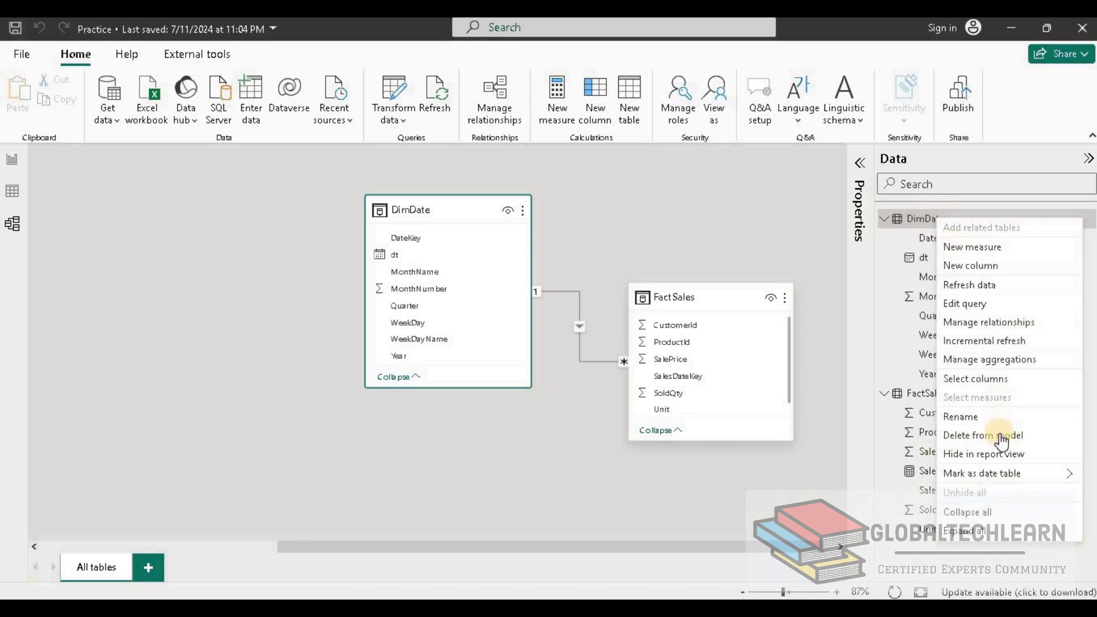
mouse_move(987, 483)
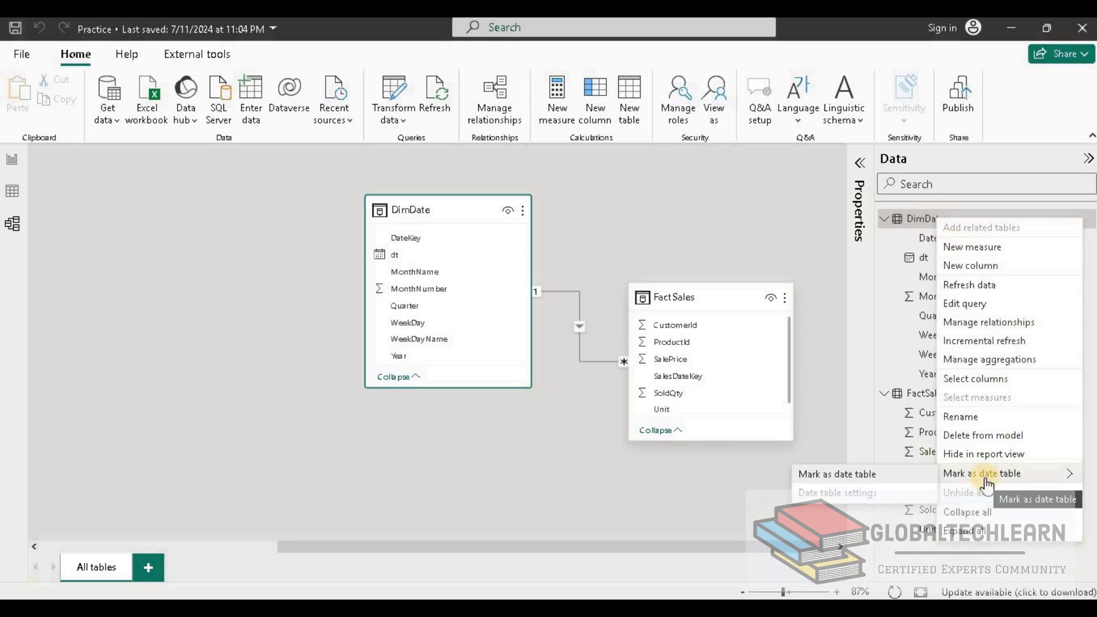
left_click(863, 476)
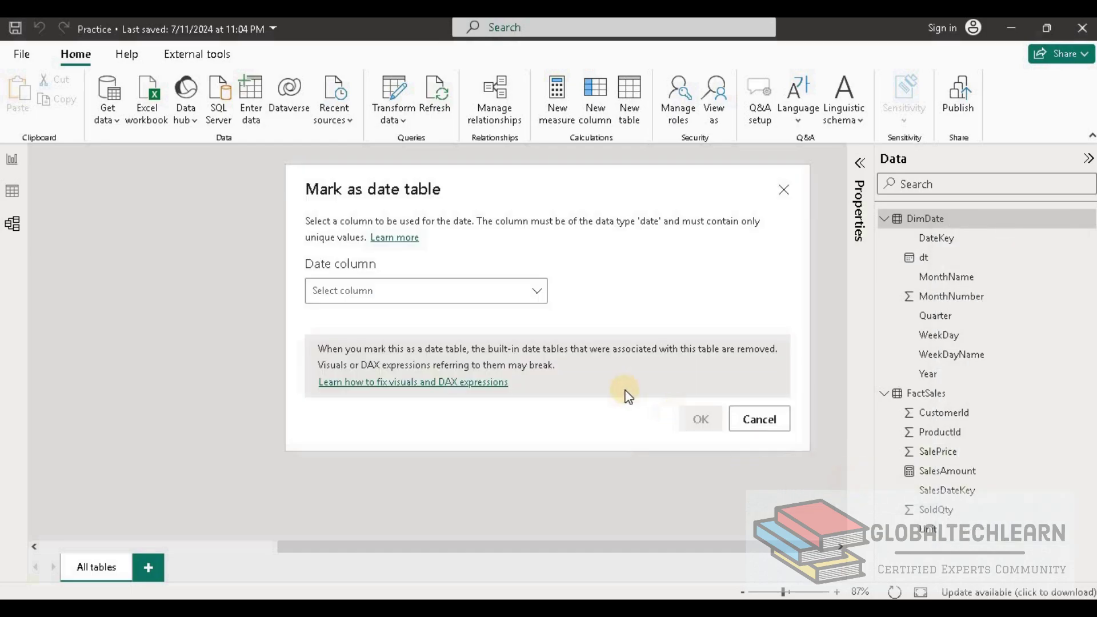
left_click(509, 291)
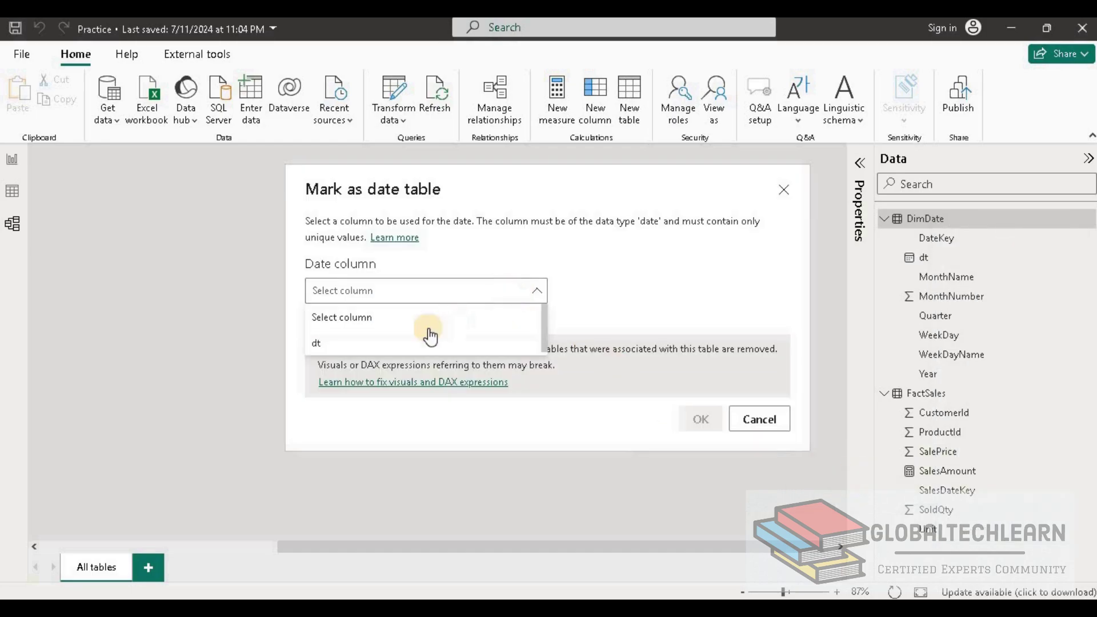
left_click(332, 347)
left_click(698, 420)
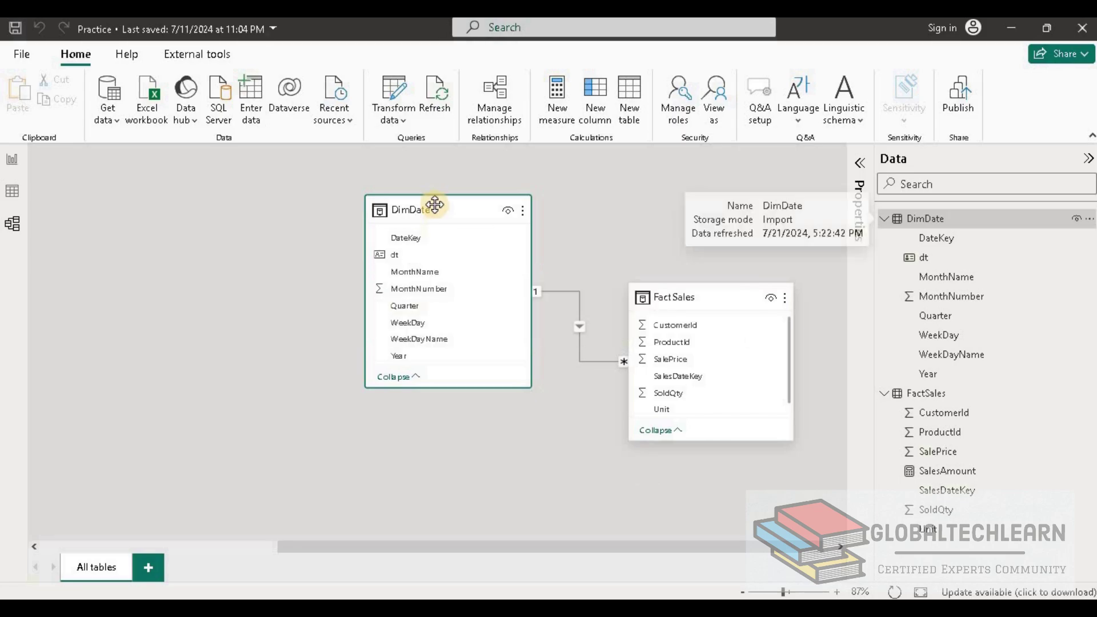
On the report page, insert a Matrix visual with Year, MonthName and SalesAmount.
left_click(699, 303)
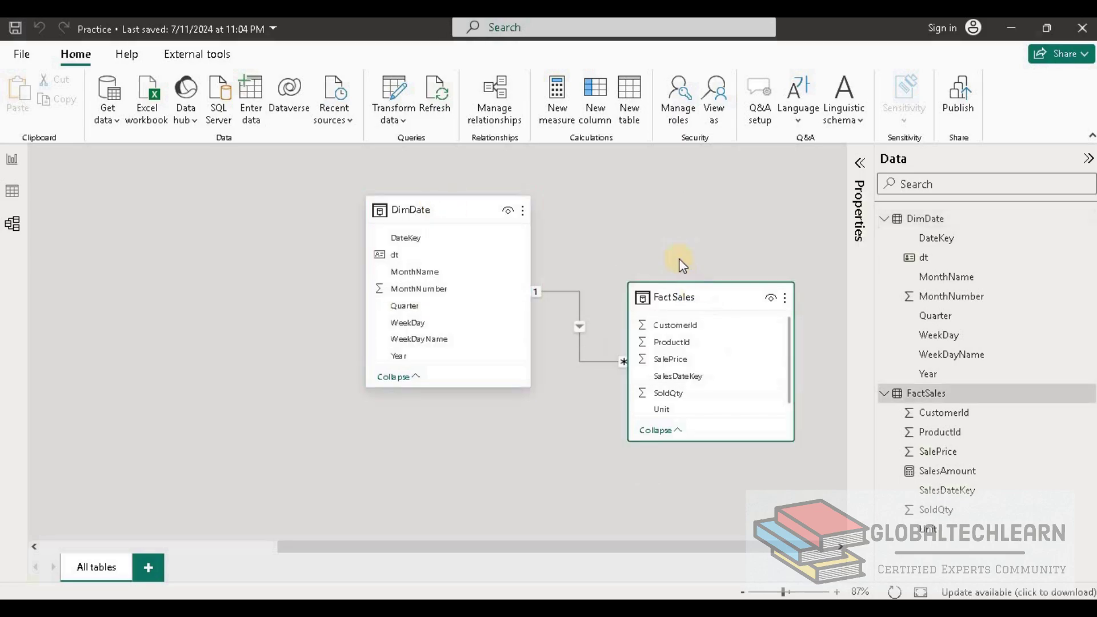
left_click(15, 162)
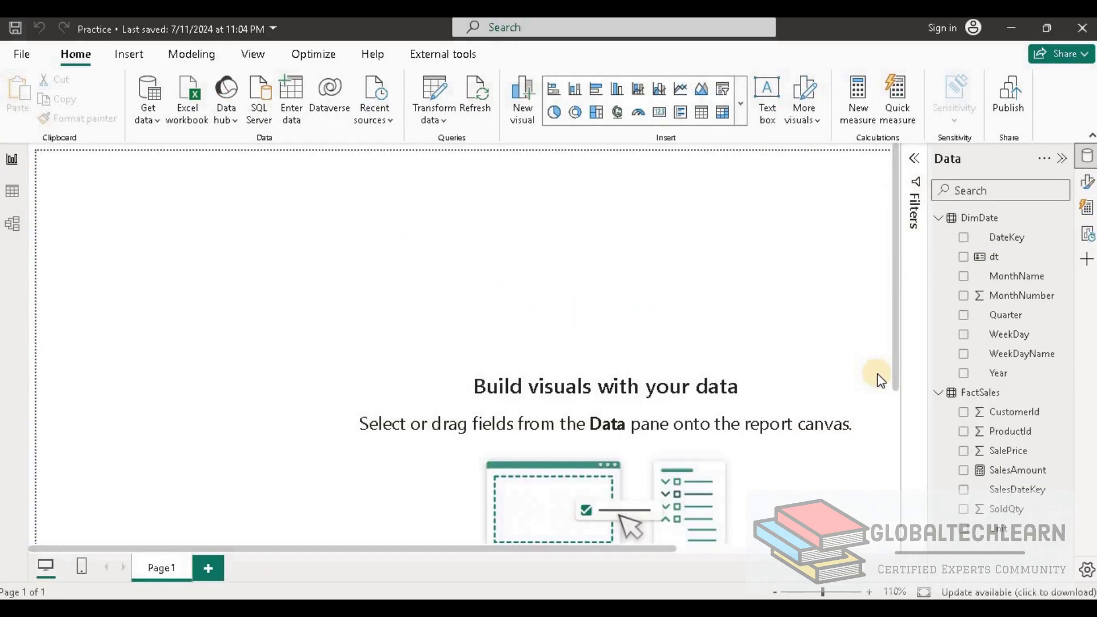
left_click(722, 112)
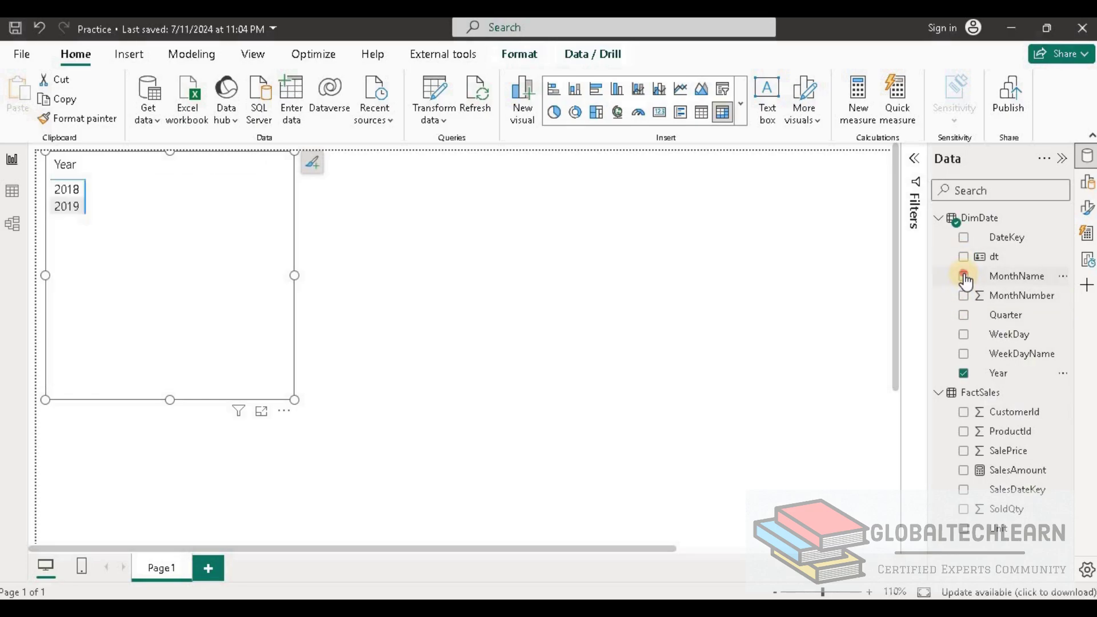
left_click(963, 276)
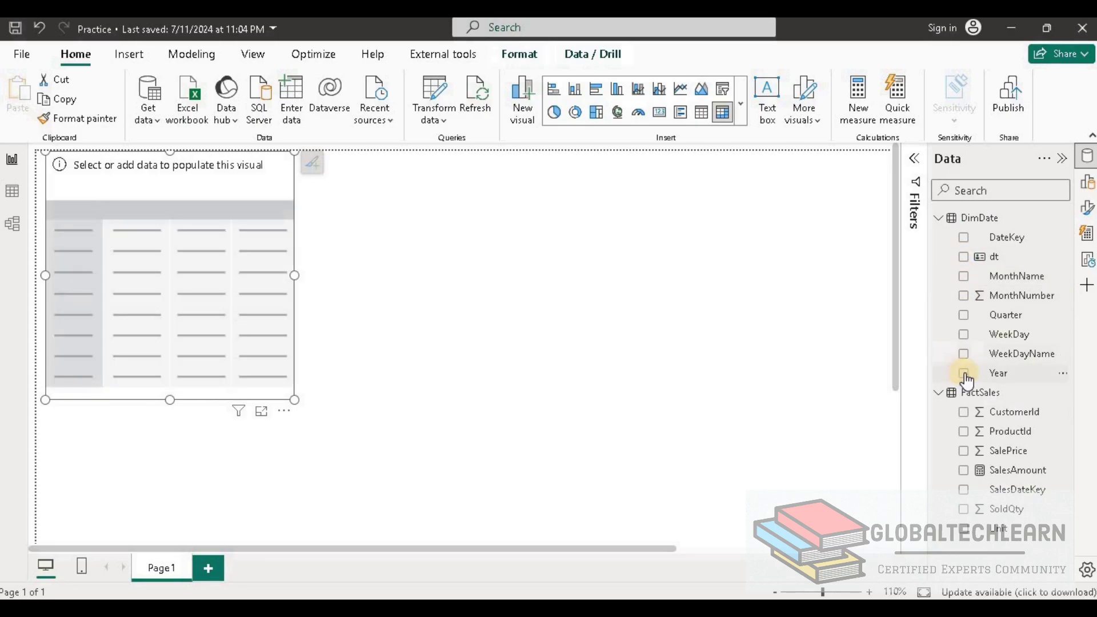
left_click(964, 373)
left_click(964, 276)
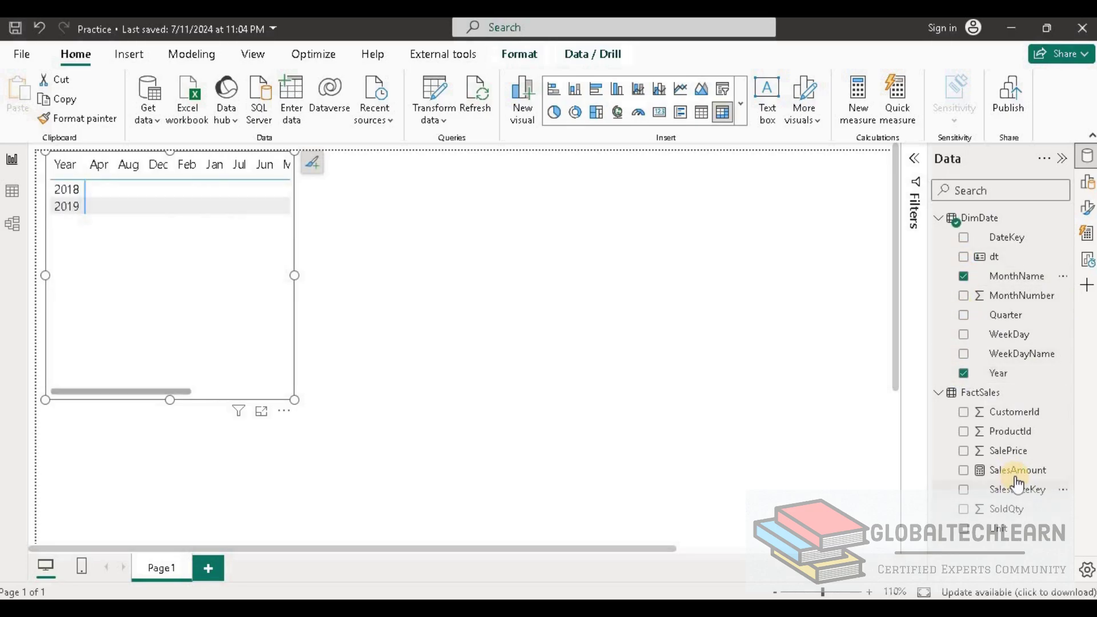
left_click(986, 475)
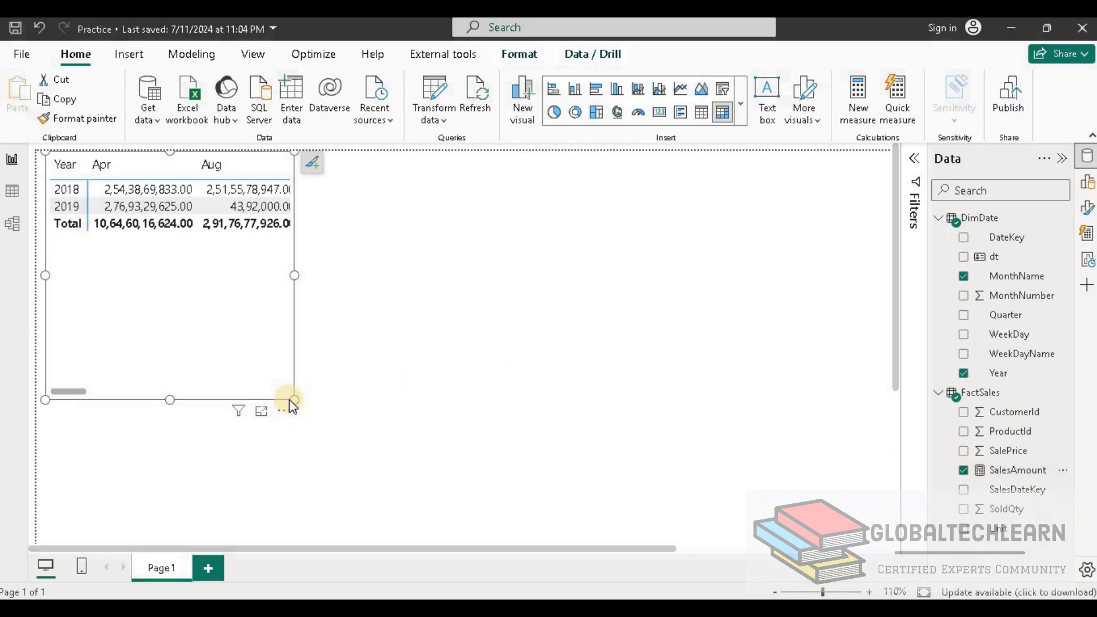
Resize and reposition the matrix, then move MonthName from Columns to Rows.
left_click_drag(294, 400, 571, 509)
scroll(284, 284, "down", 1)
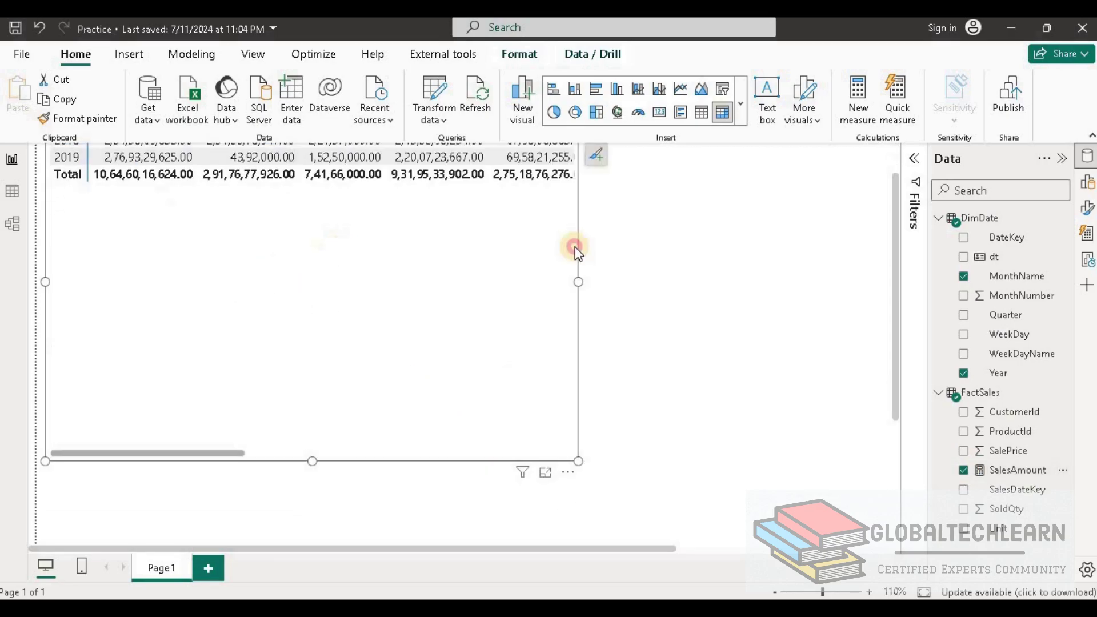
scroll(895, 166, "up", 1)
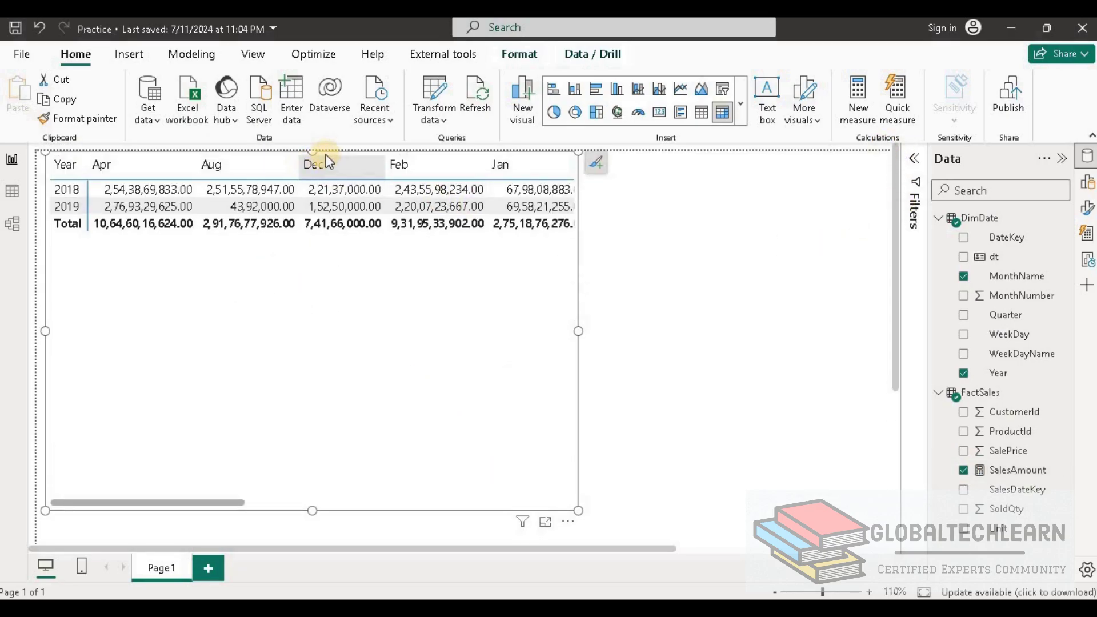
left_click_drag(325, 162, 327, 192)
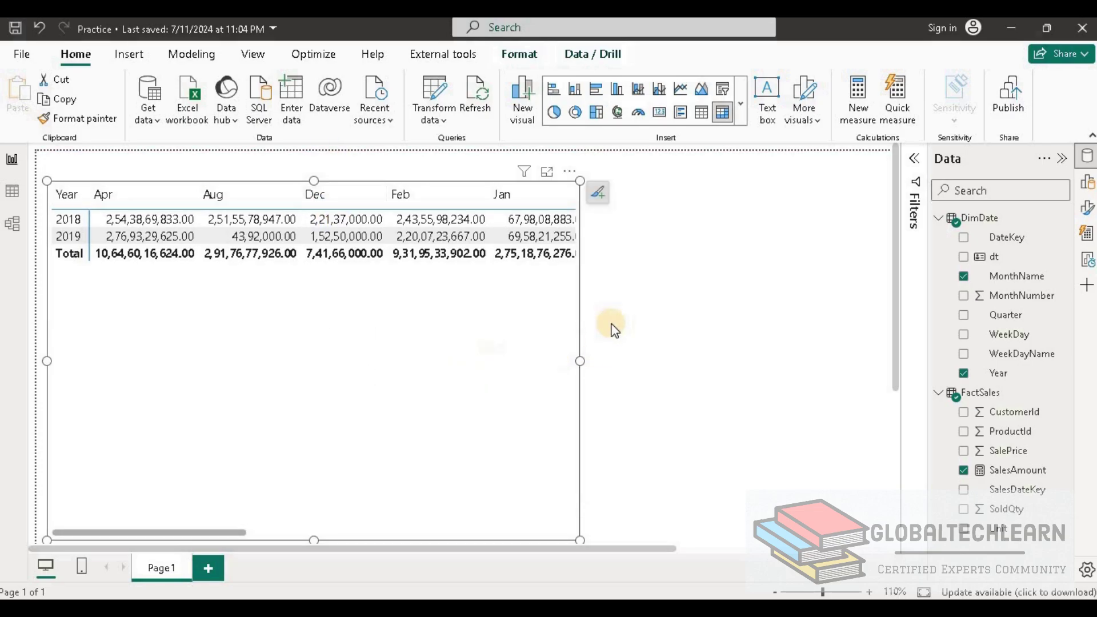
left_click(1088, 189)
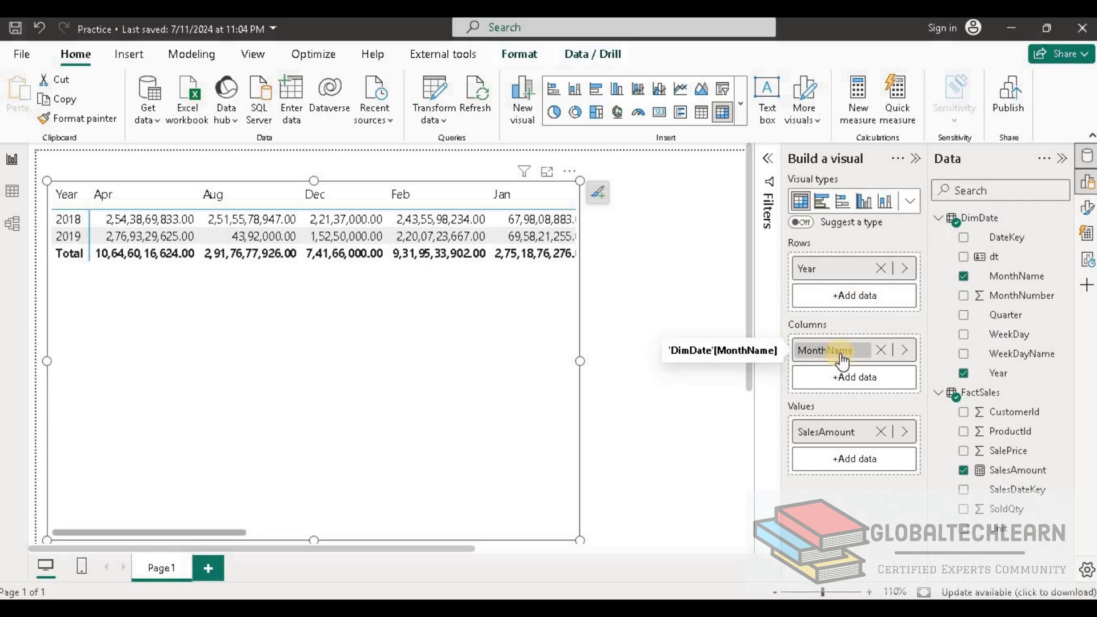
left_click_drag(836, 350, 834, 388)
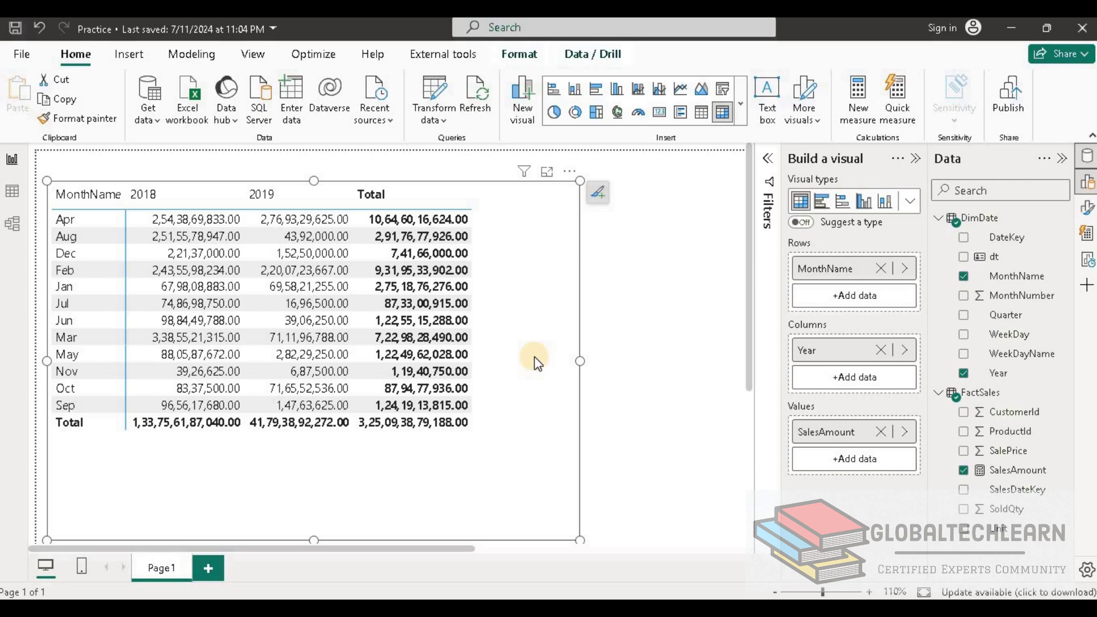
Create a new measure in FactSales named SalesLastYearSamePeriod.
left_click(980, 394)
left_click(914, 138)
left_click(208, 155)
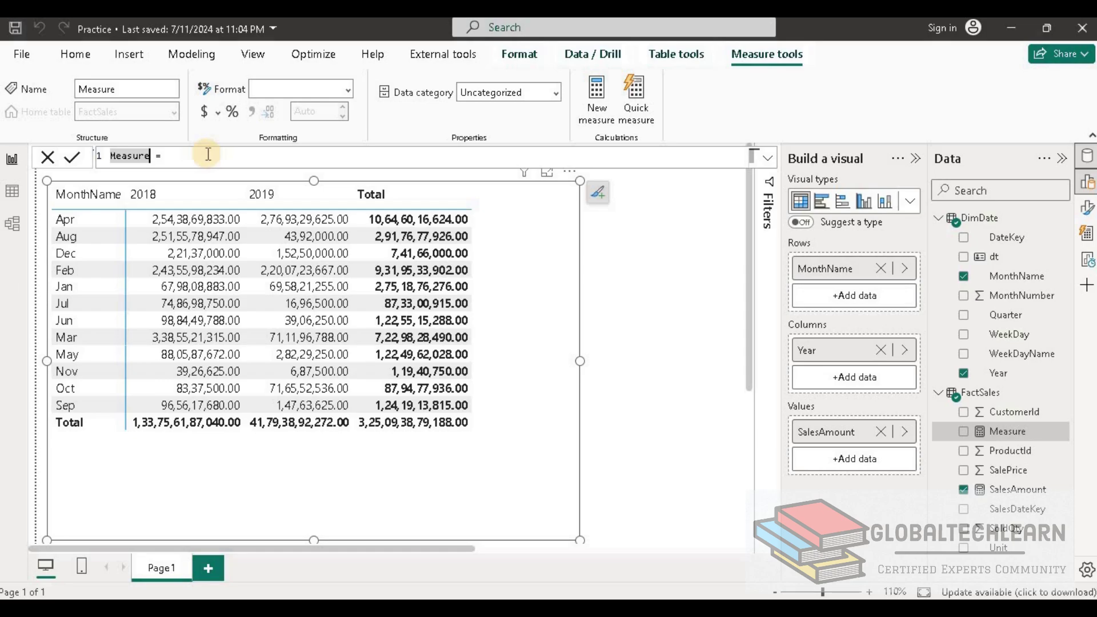
type("Calc")
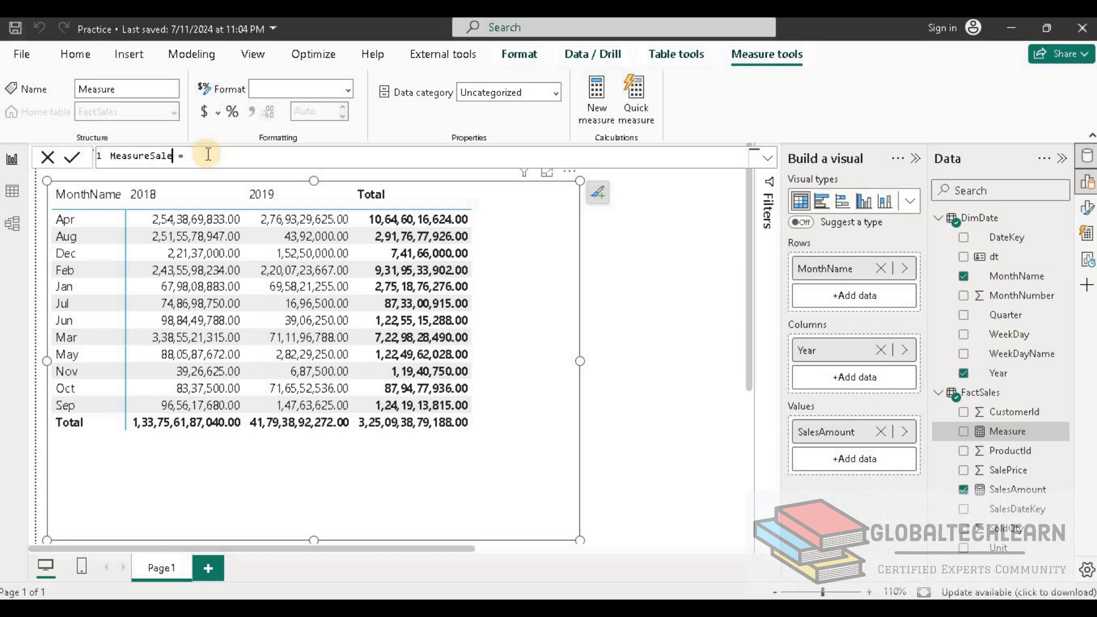
key("BackSpace")
key("BackSpace")
key("BackSpace")
key("BackSpace")
key("BackSpace")
key("BackSpace")
key("BackSpace")
key("BackSpace")
key("BackSpace")
key("BackSpace")
key("BackSpace")
type("SalesLastYearSamePeriod")
Enter the formula CALCULATE(FactSales[SalesAmount], SAMEPERIODLASTYEAR(DimDate[dt])) and commit it.
key("End")
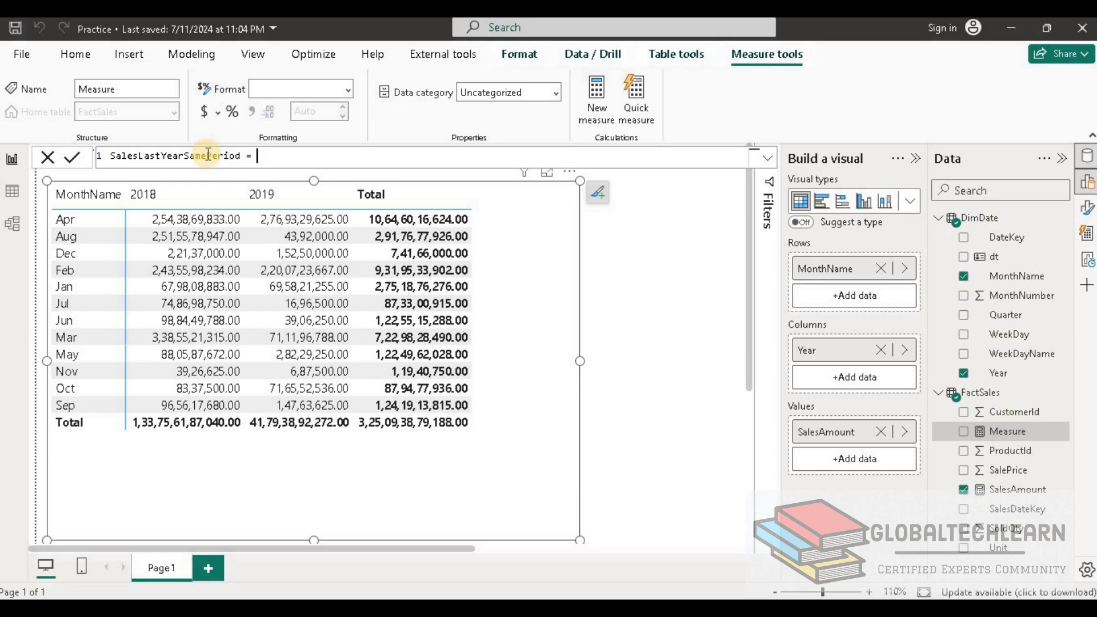
type("Ca")
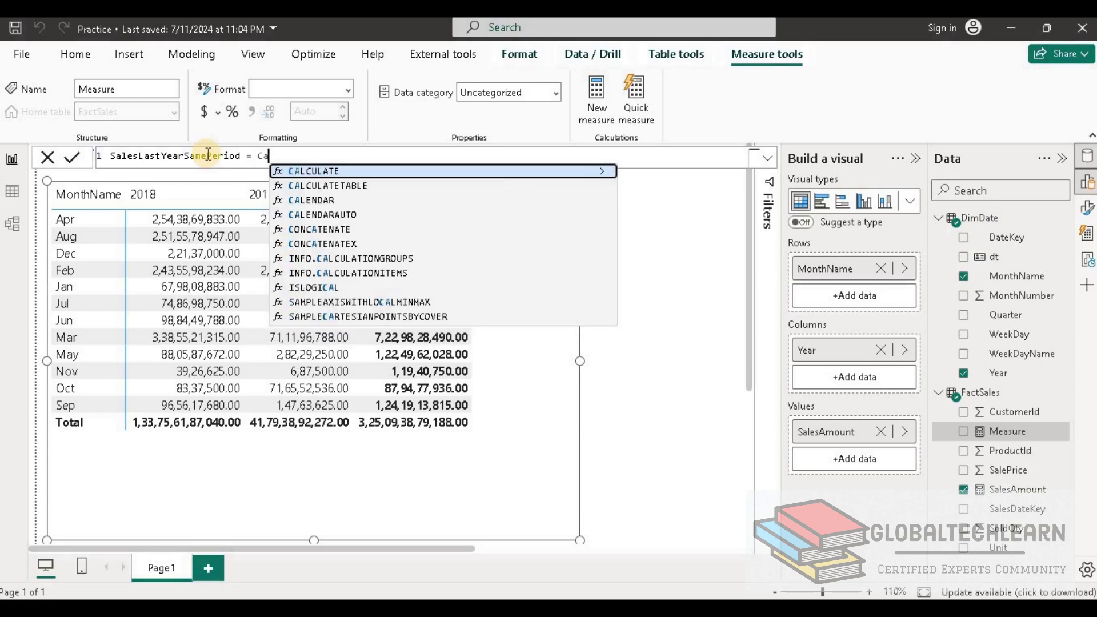
key("Tab")
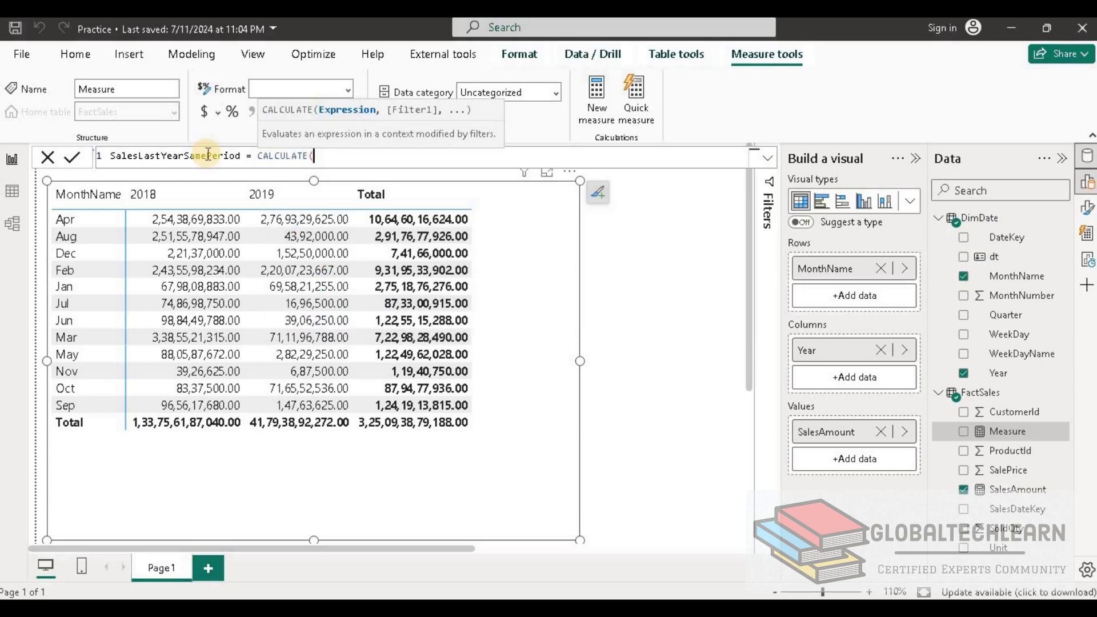
type("Sales")
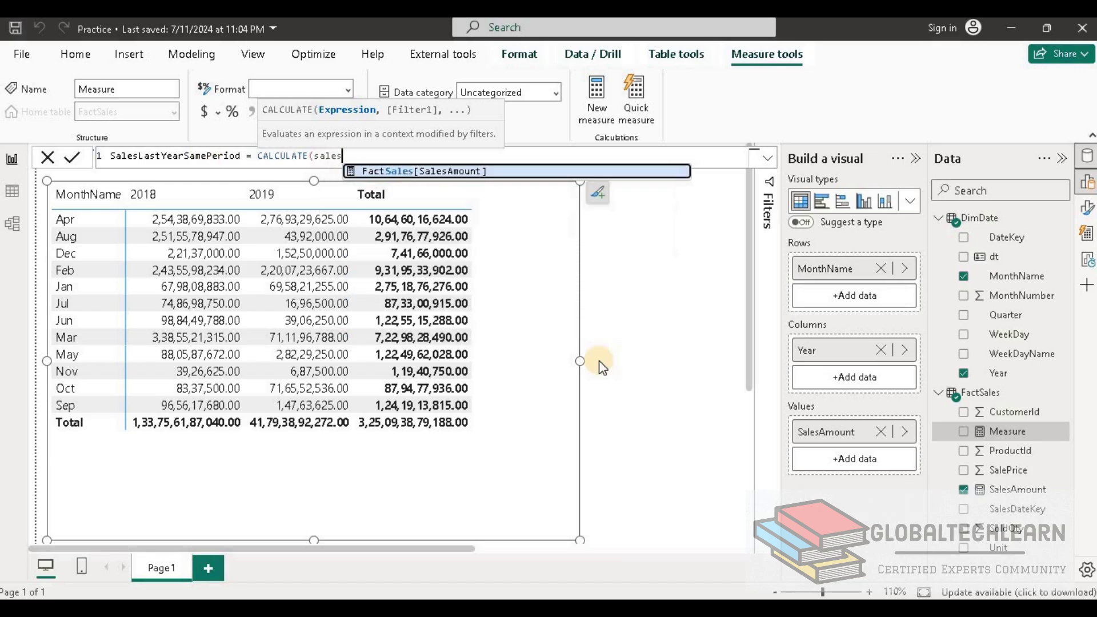
key("Tab")
type(",")
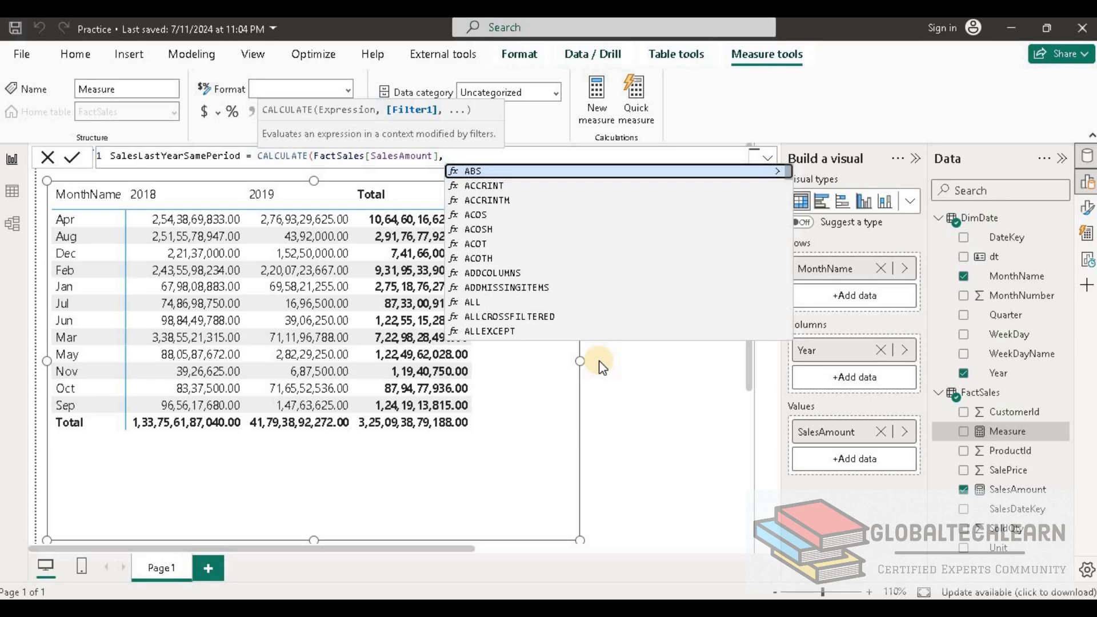
type("same")
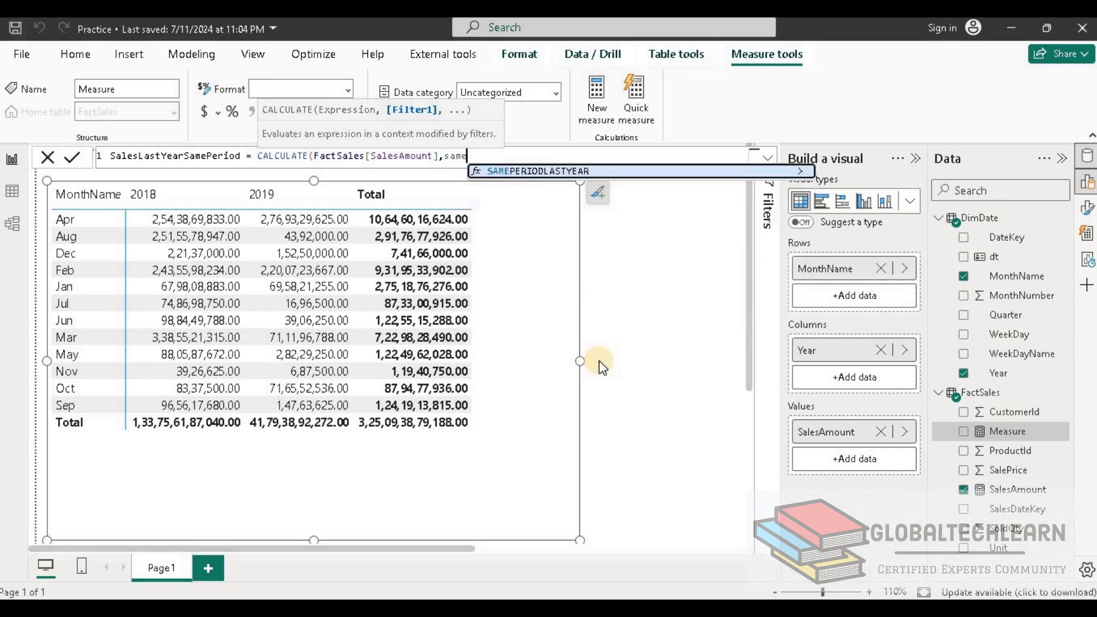
key("Tab")
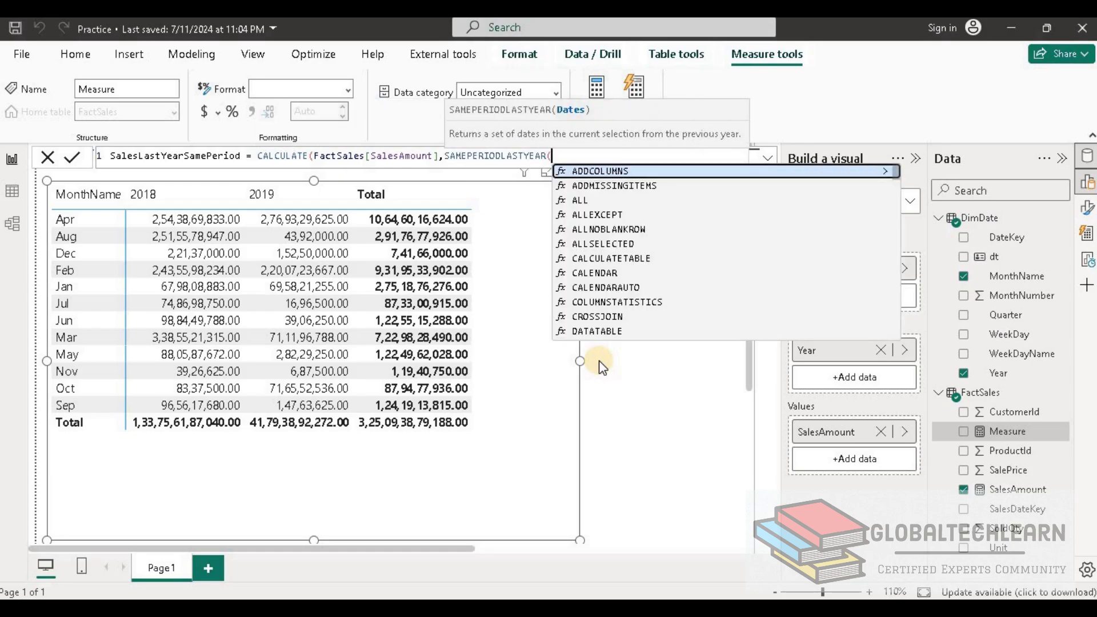
type("date")
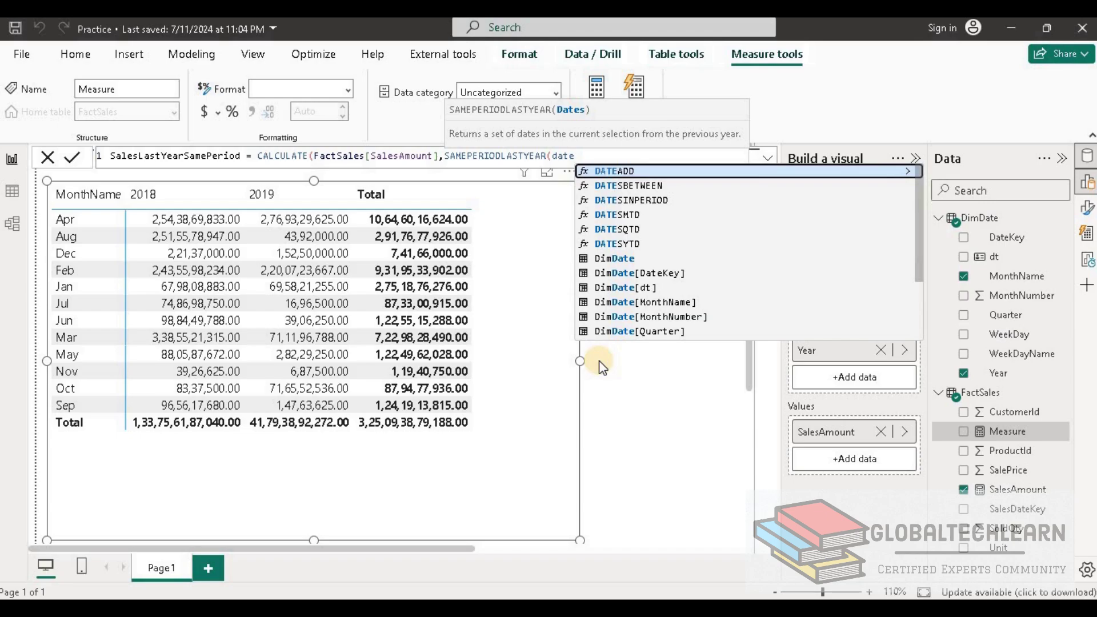
key("BackSpace")
key("BackSpace")
key("BackSpace")
type("t")
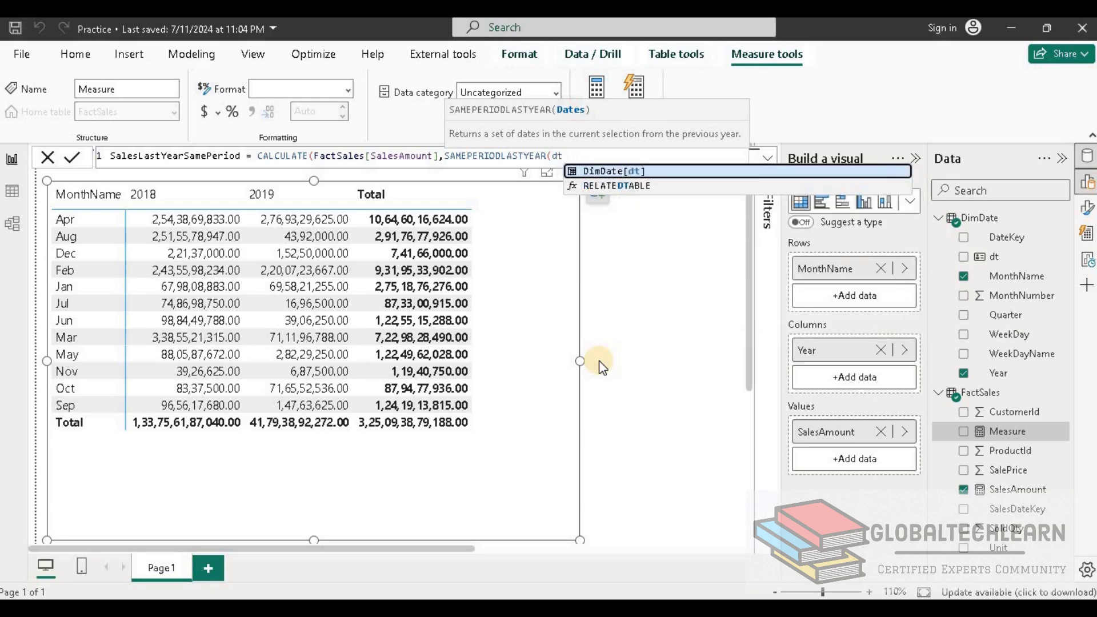
key("Tab")
type("))")
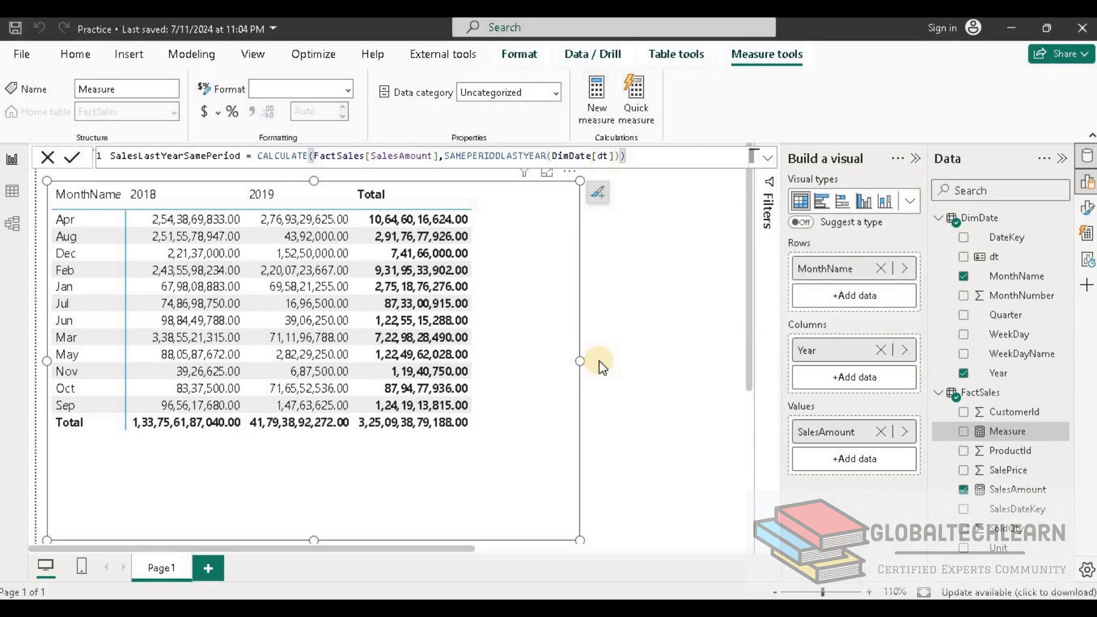
key("Return")
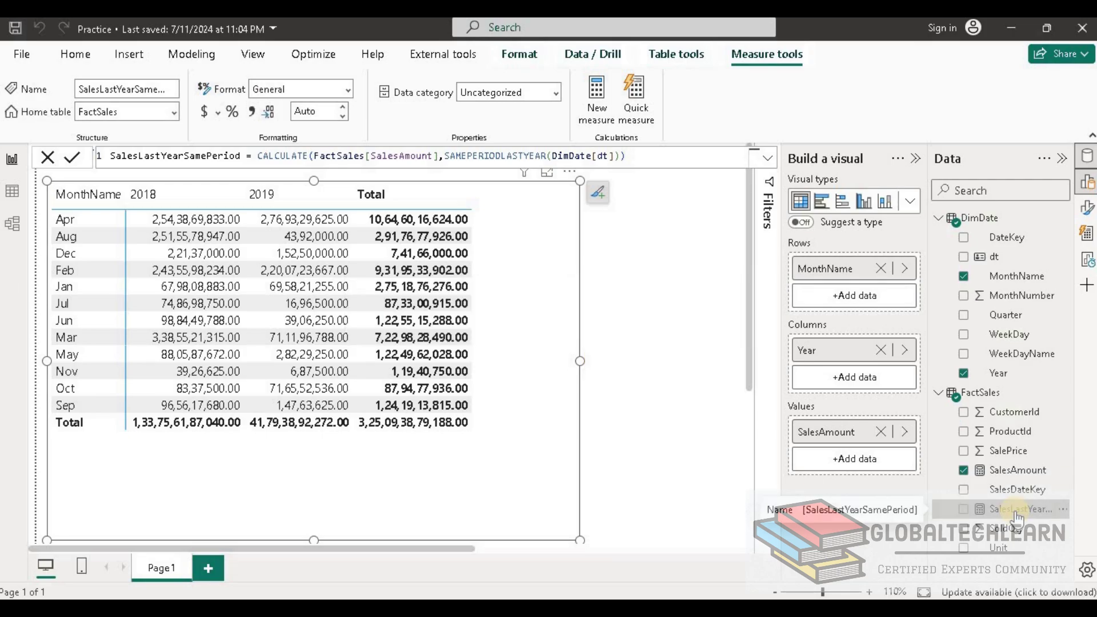
Add SalesLastYearSamePeriod to the matrix values and widen the matrix until its Total column shows.
left_click(964, 509)
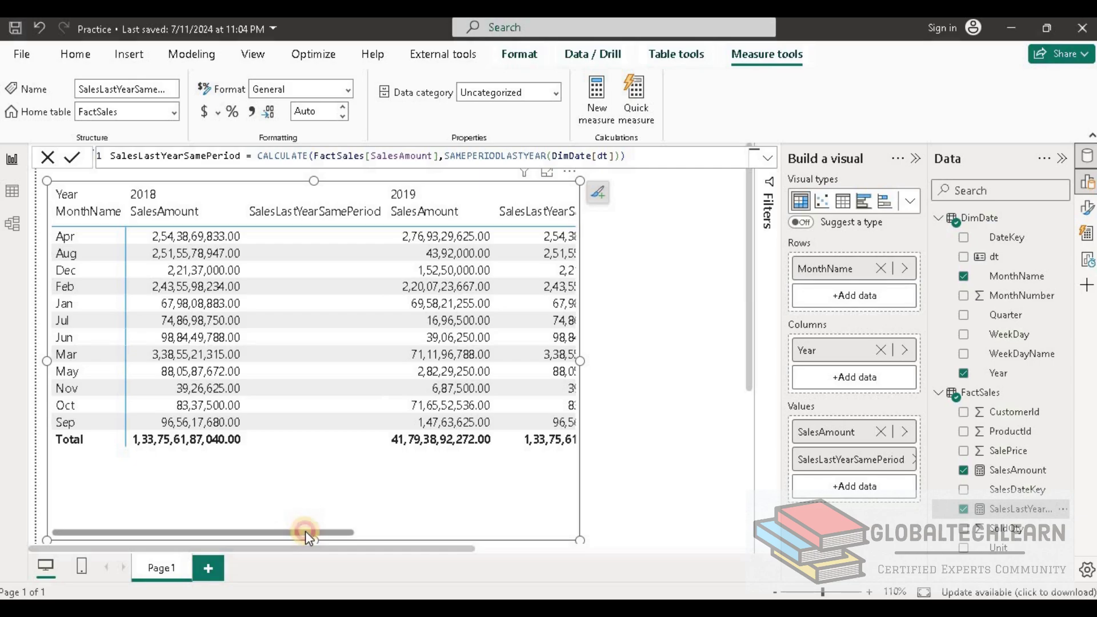
left_click_drag(305, 532, 400, 534)
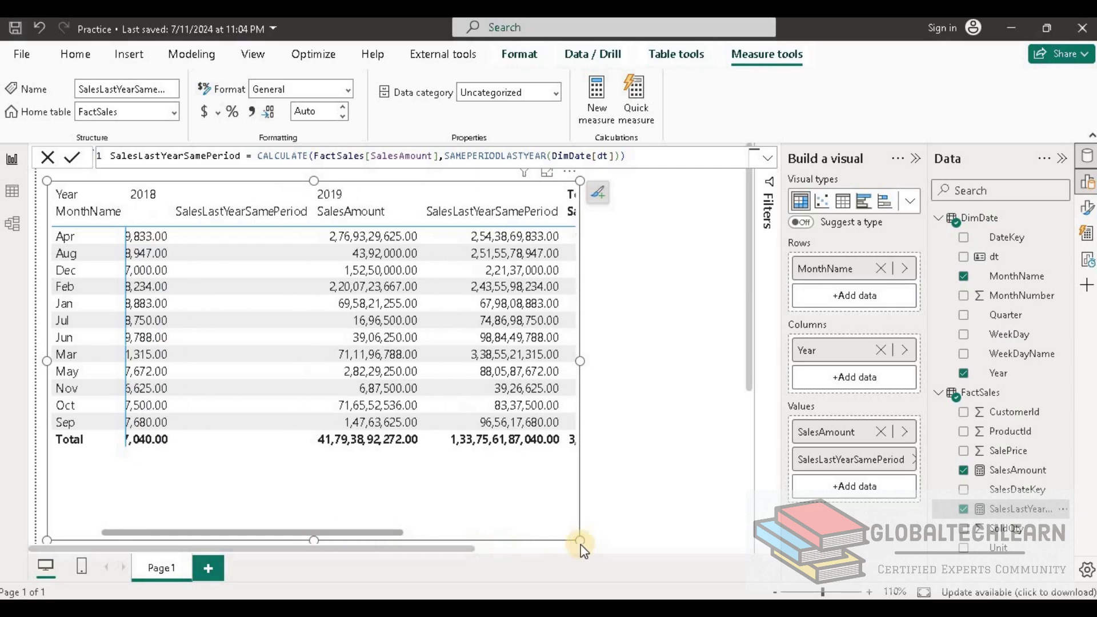
left_click(635, 548)
scroll(659, 478, "down", 2)
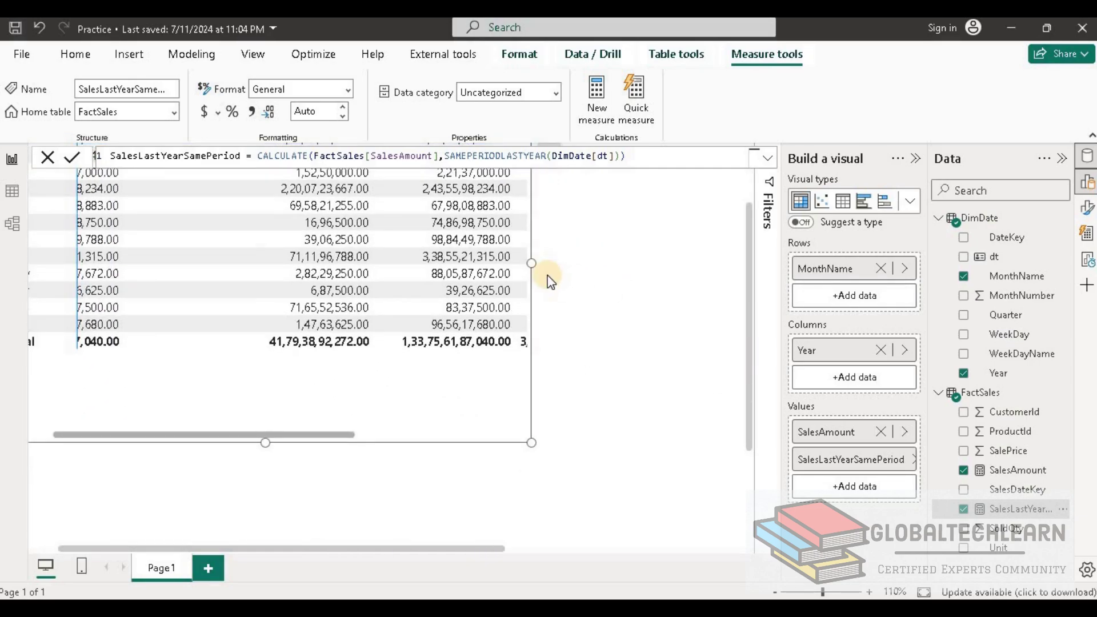
left_click_drag(532, 266, 678, 265)
scroll(749, 242, "up", 2)
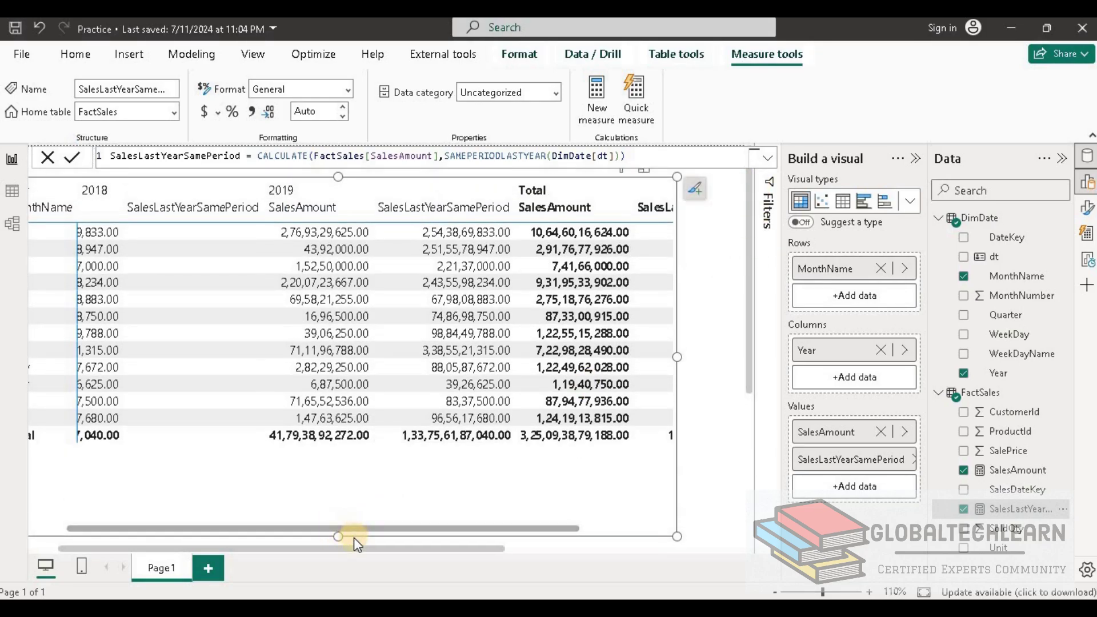
left_click_drag(351, 547, 143, 523)
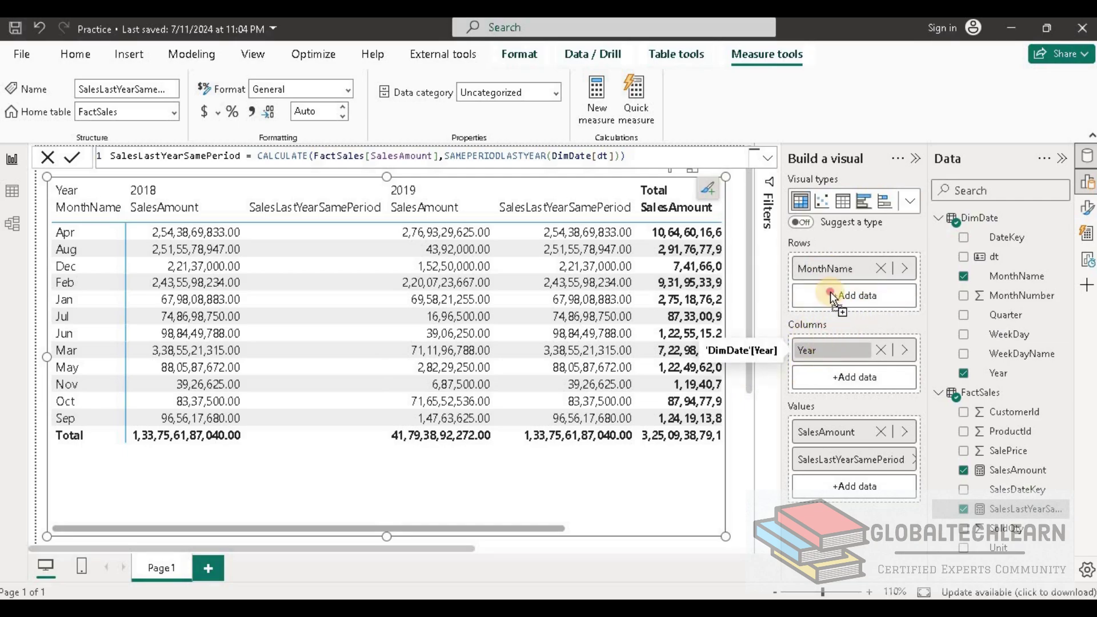
Move Year into Rows above MonthName, then expand 2018 and 2019 to list their months.
left_click_drag(812, 350, 857, 366)
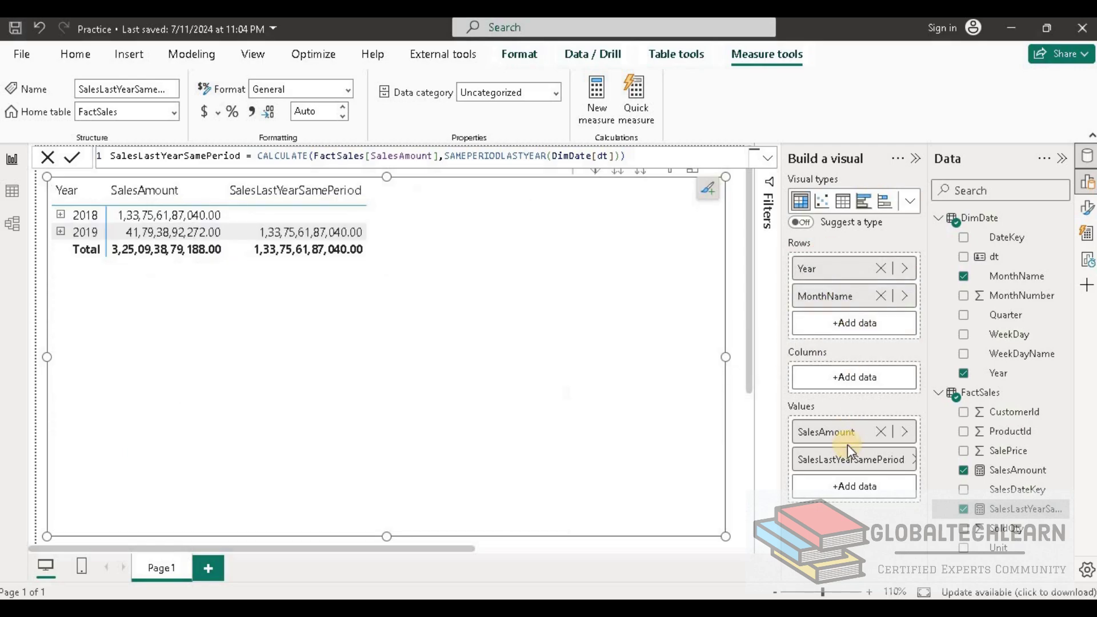
left_click(60, 215)
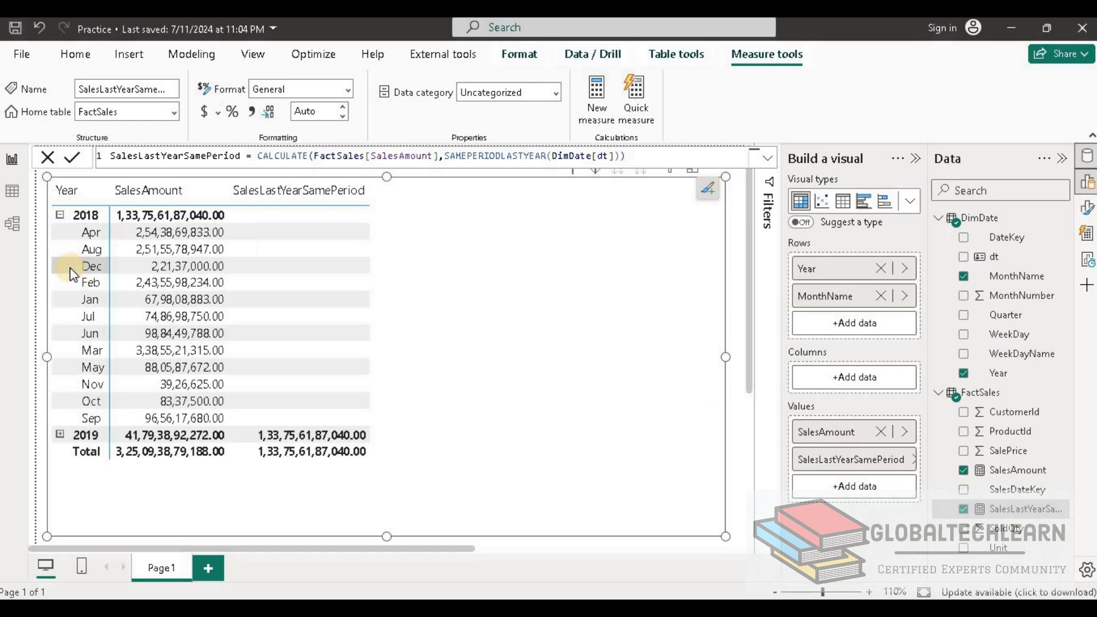
left_click(60, 435)
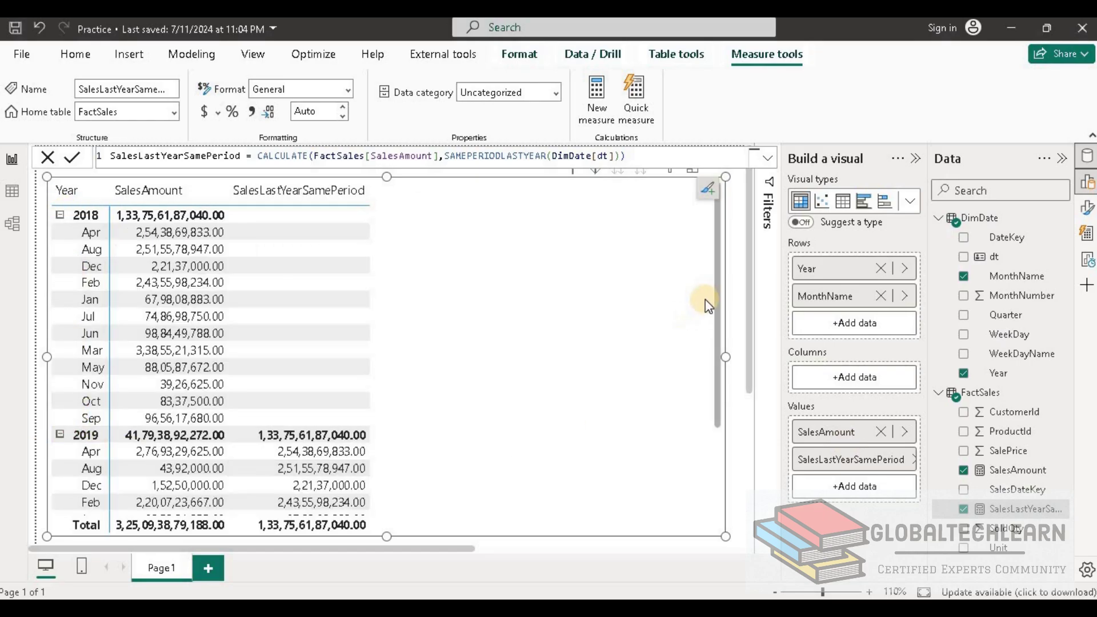
left_click_drag(716, 286, 137, 253)
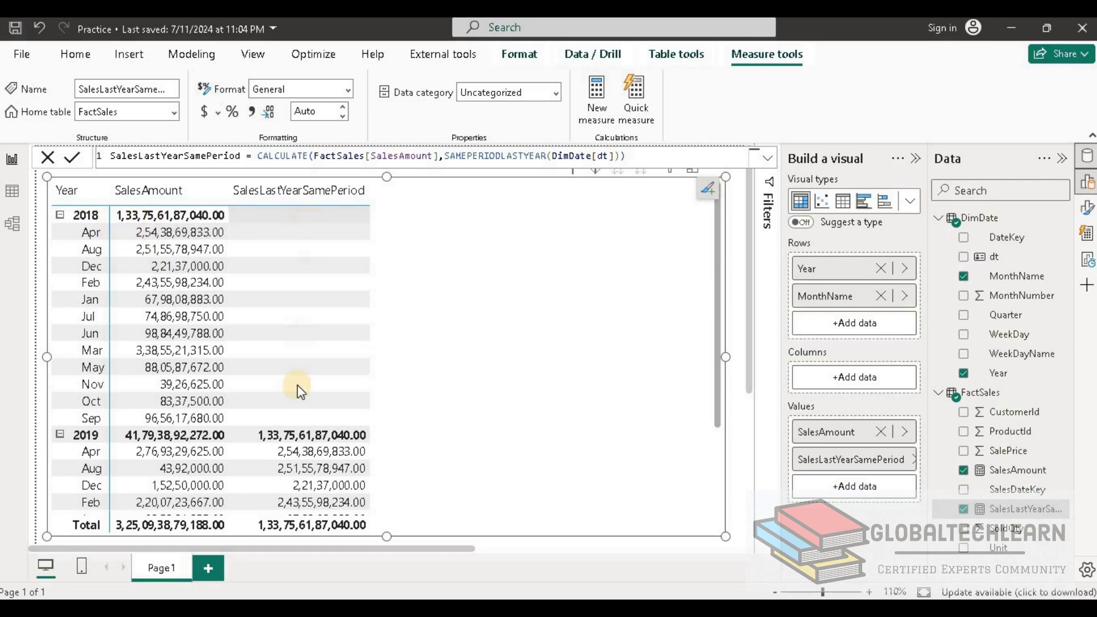
left_click_drag(718, 266, 716, 289)
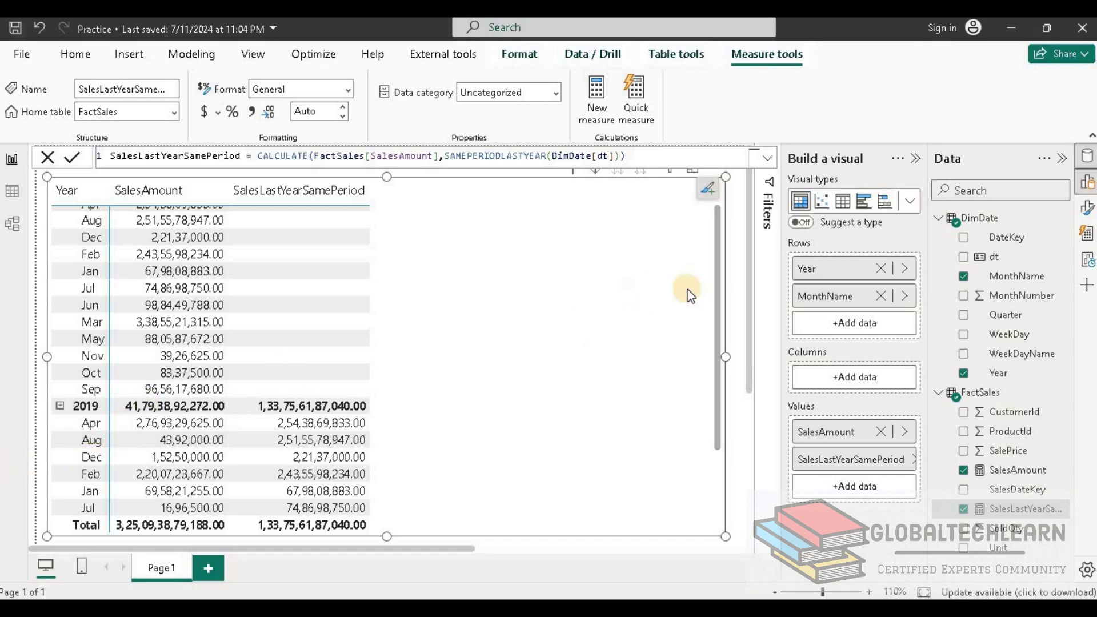
scroll(685, 291, "up", 1)
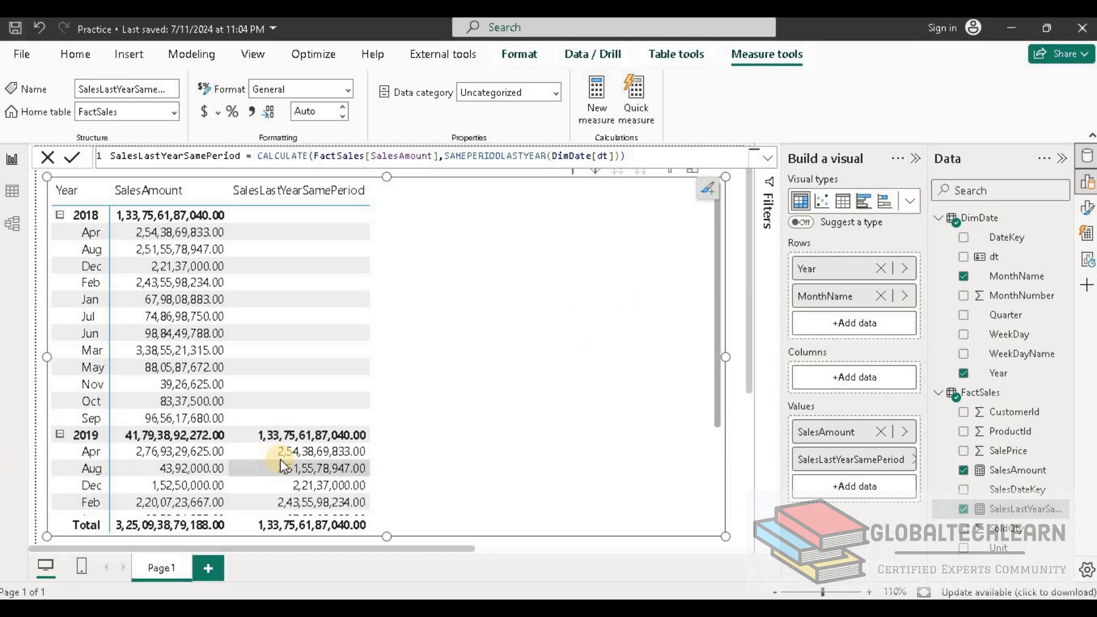